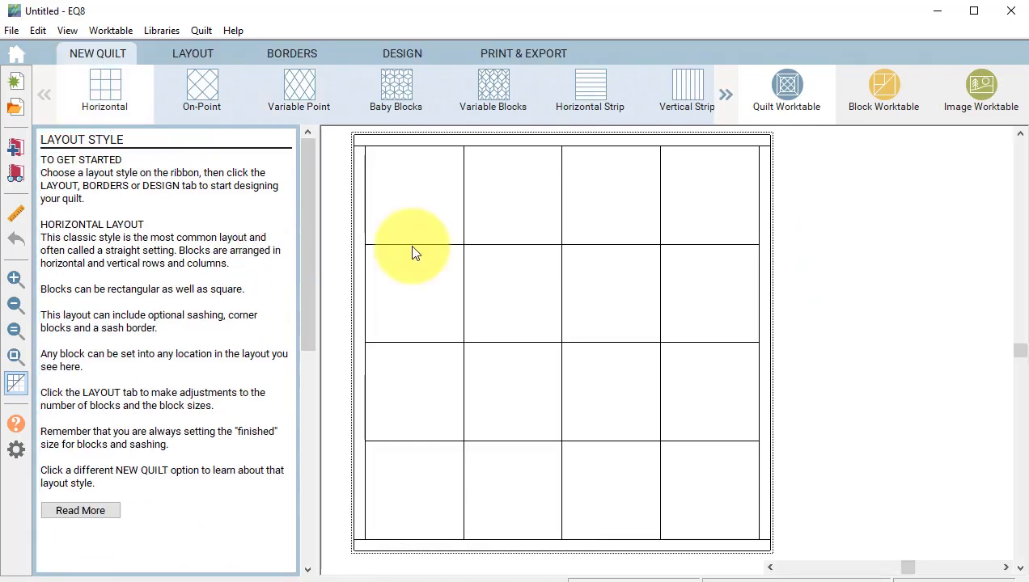
Step: Start an on-point quilt layout and set the first border's width to 3 on all sides
click(205, 90)
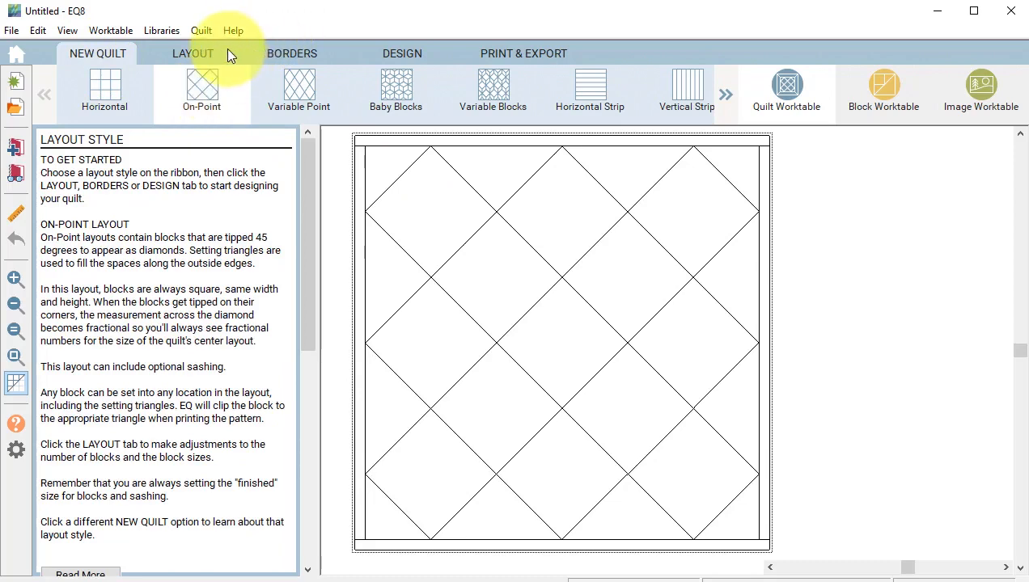
click(197, 52)
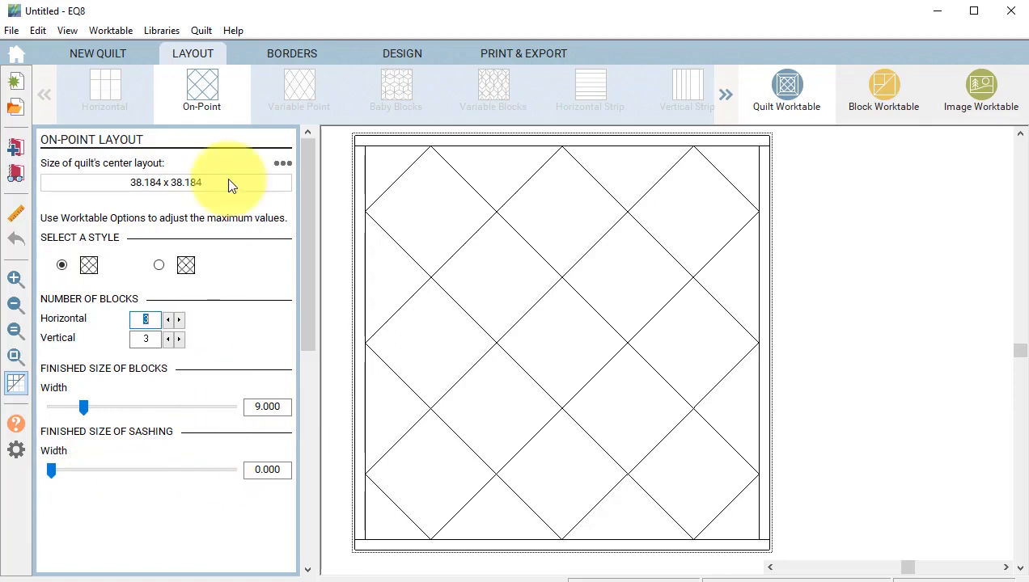
click(292, 56)
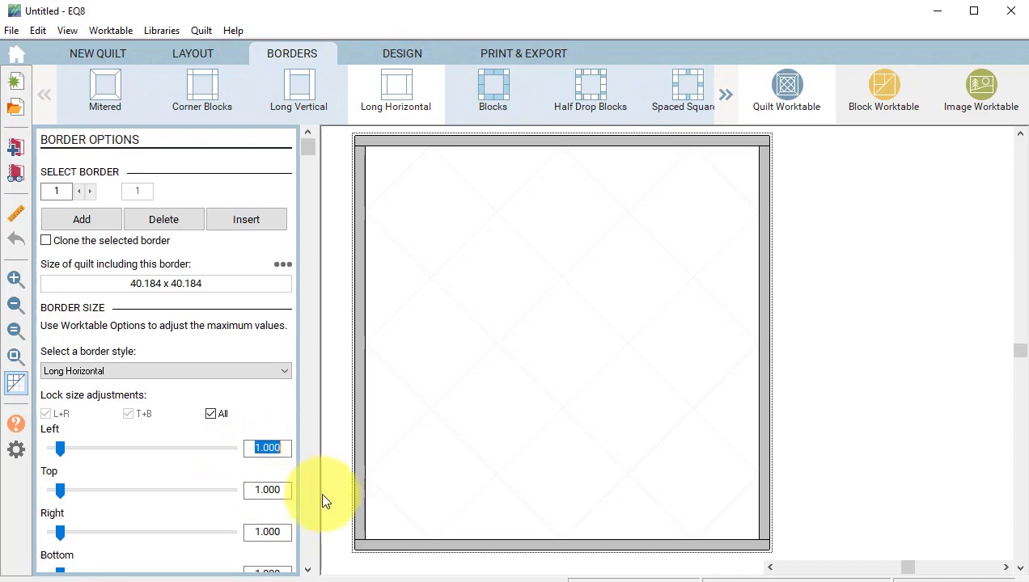
text(3)
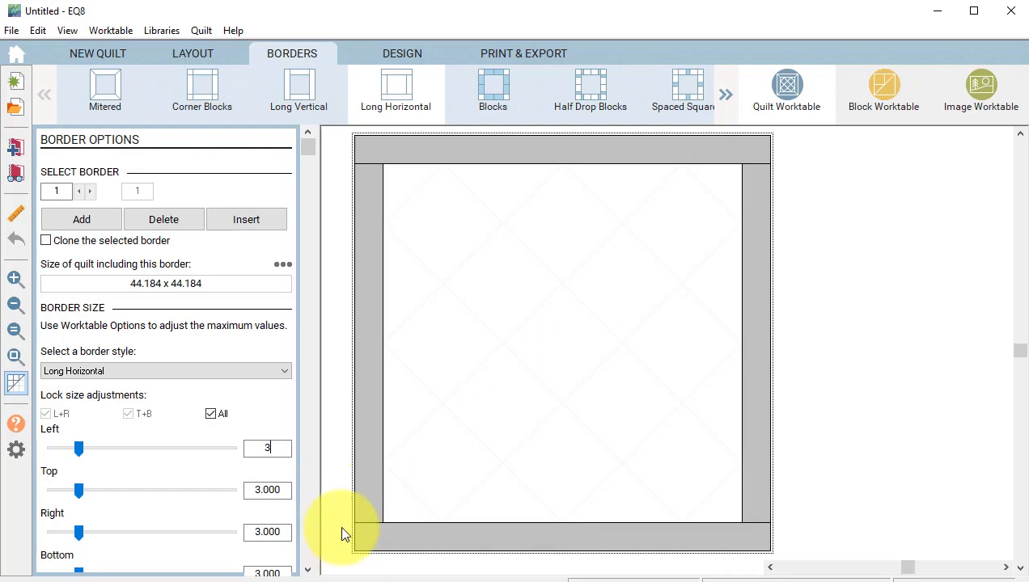
Step: Add a second border 1.000 wide and clone the first border twice to create the third and fourth borders
click(82, 220)
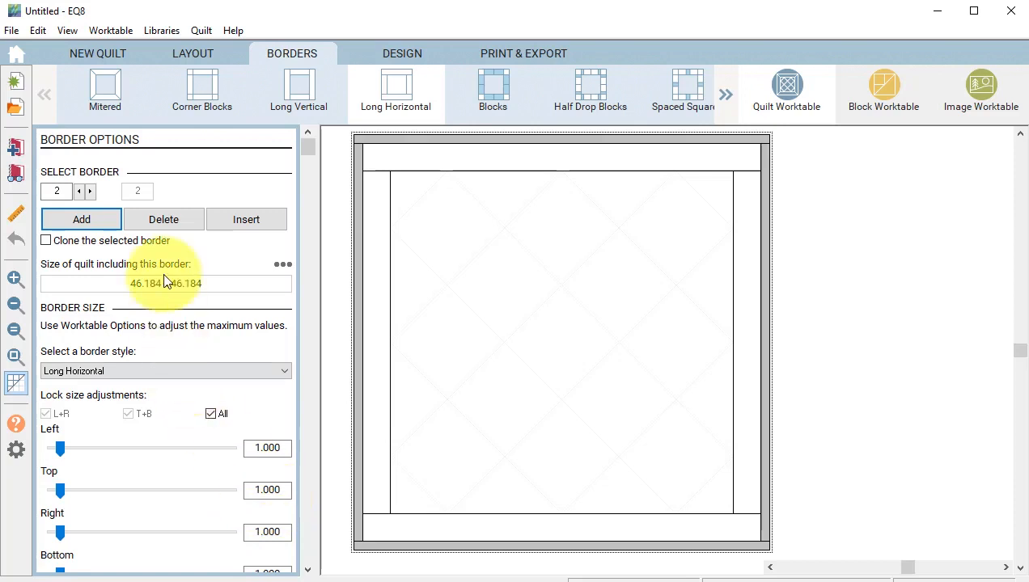
click(46, 240)
click(374, 301)
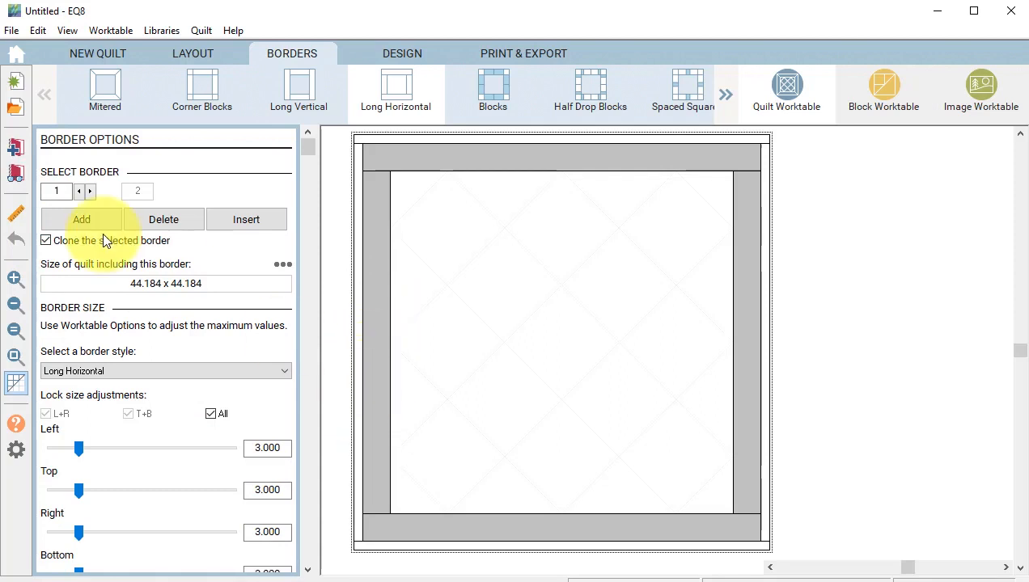
click(82, 221)
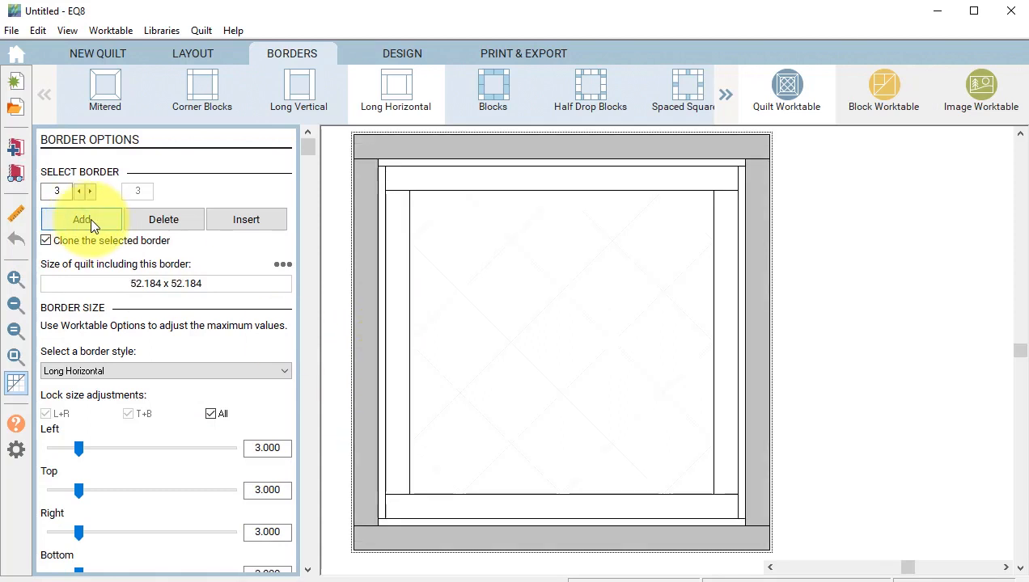
click(90, 217)
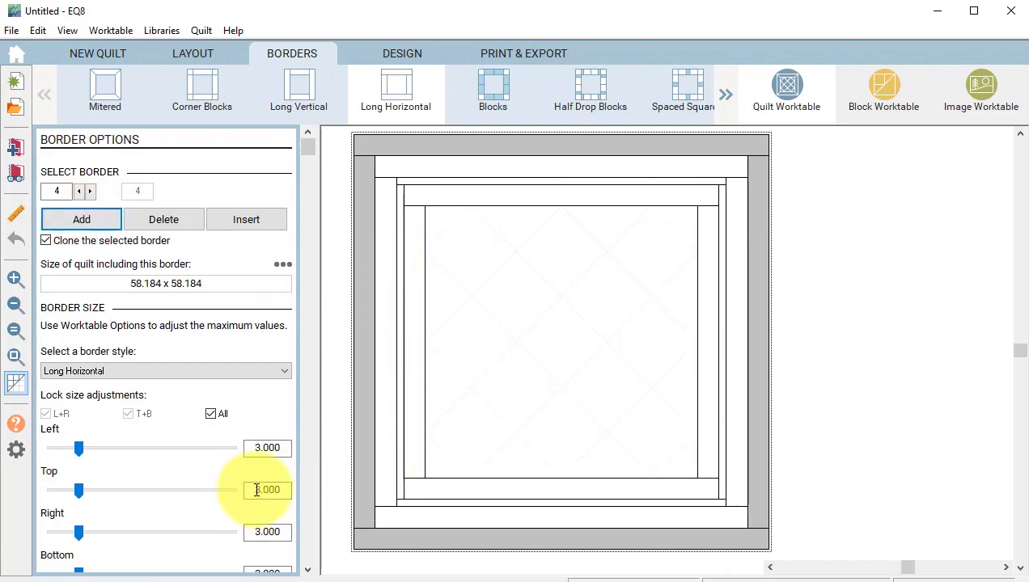
Step: Set the fourth border's width to 4.5 on all sides and add a fifth border 0.500 wide
click(262, 447)
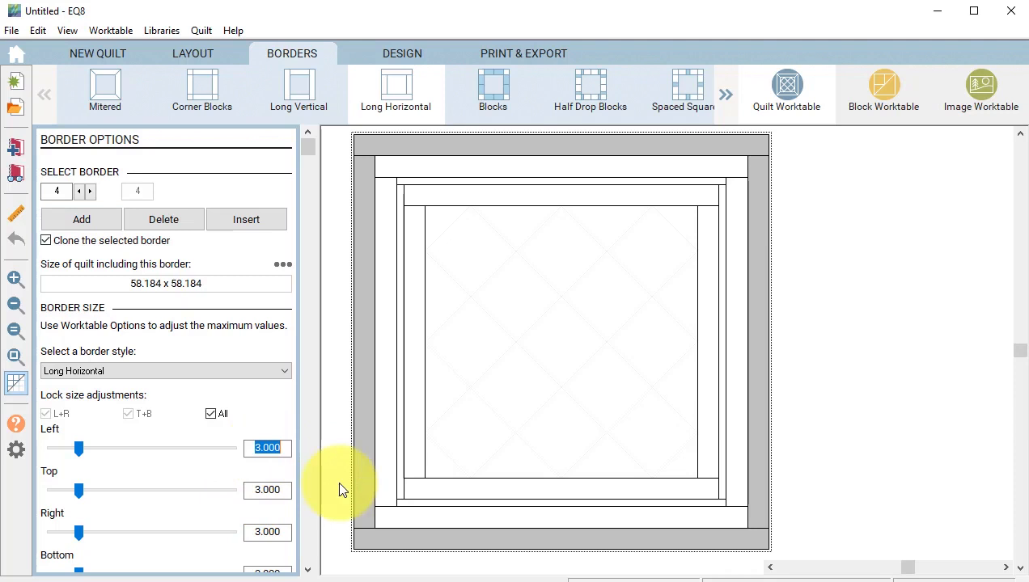
text(4.5)
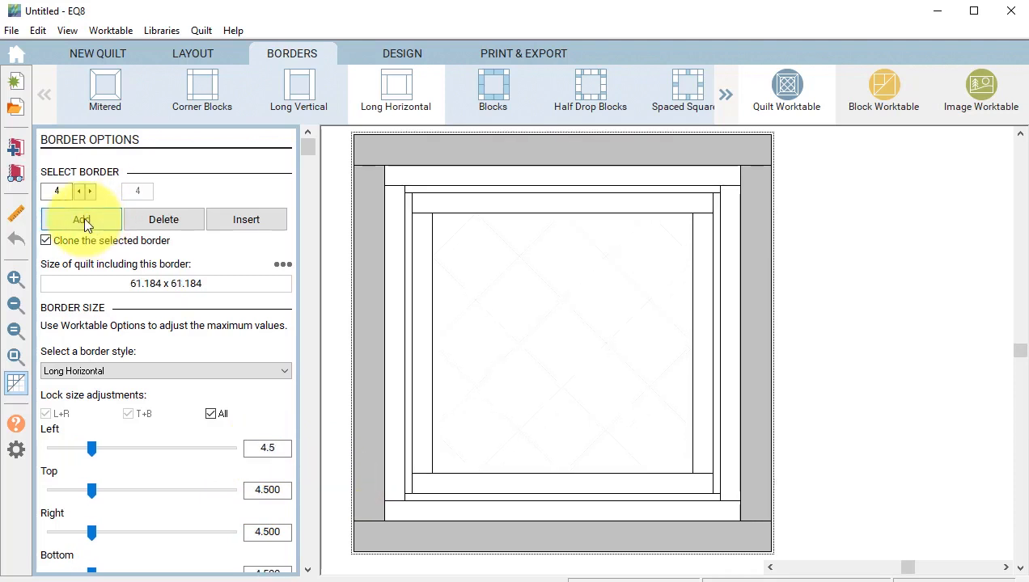
click(84, 223)
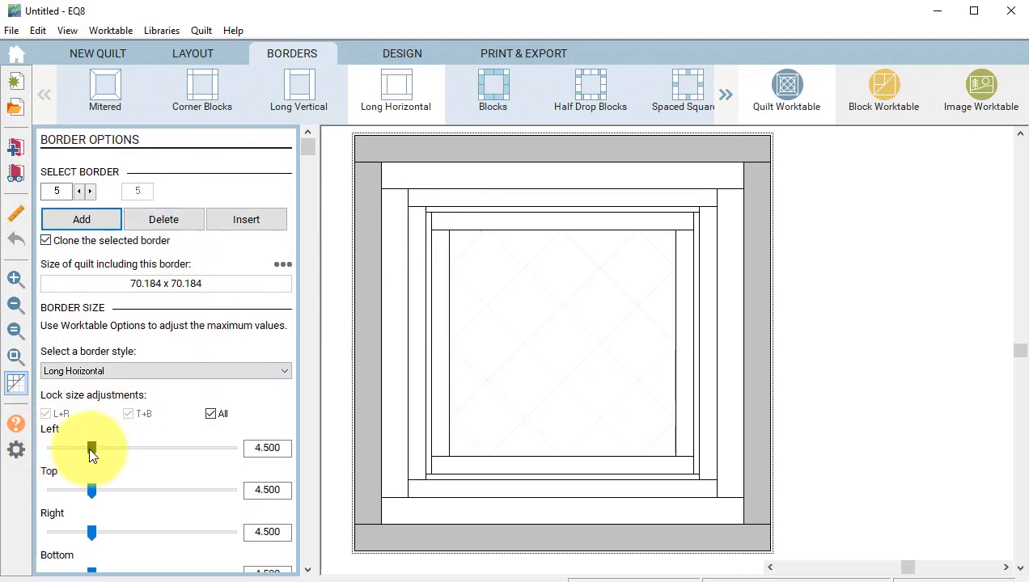
drag(92, 449, 53, 450)
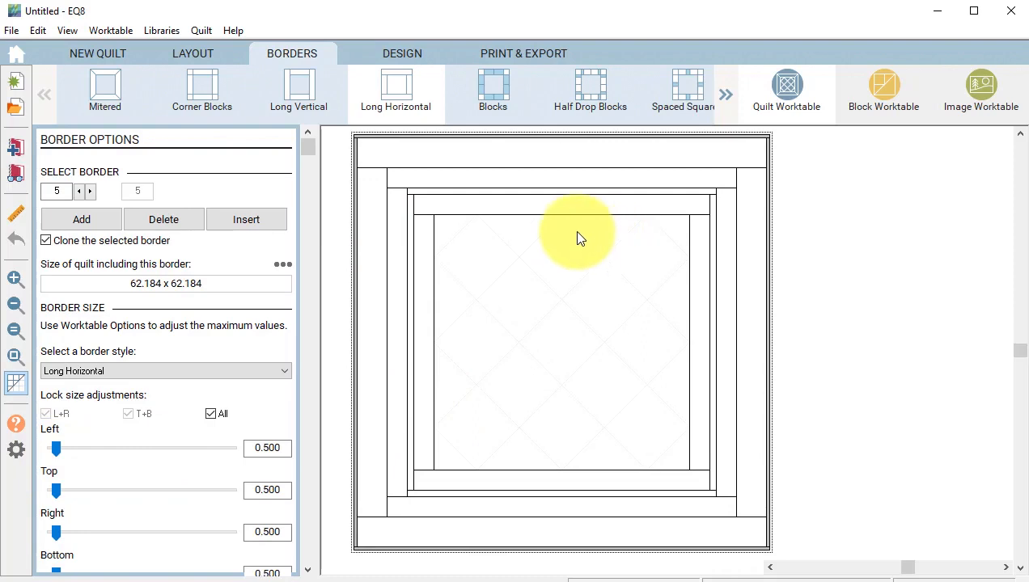
Step: Set the blue pinwheel block with the yellow center into all nine alternate on-point blocks of the quilt center
click(407, 52)
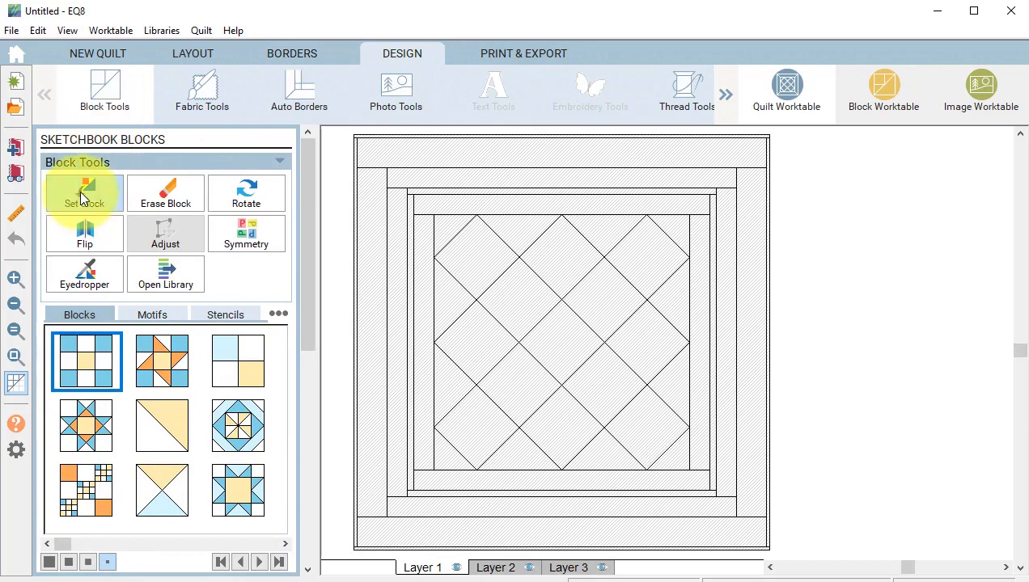
drag(64, 547, 257, 547)
click(259, 562)
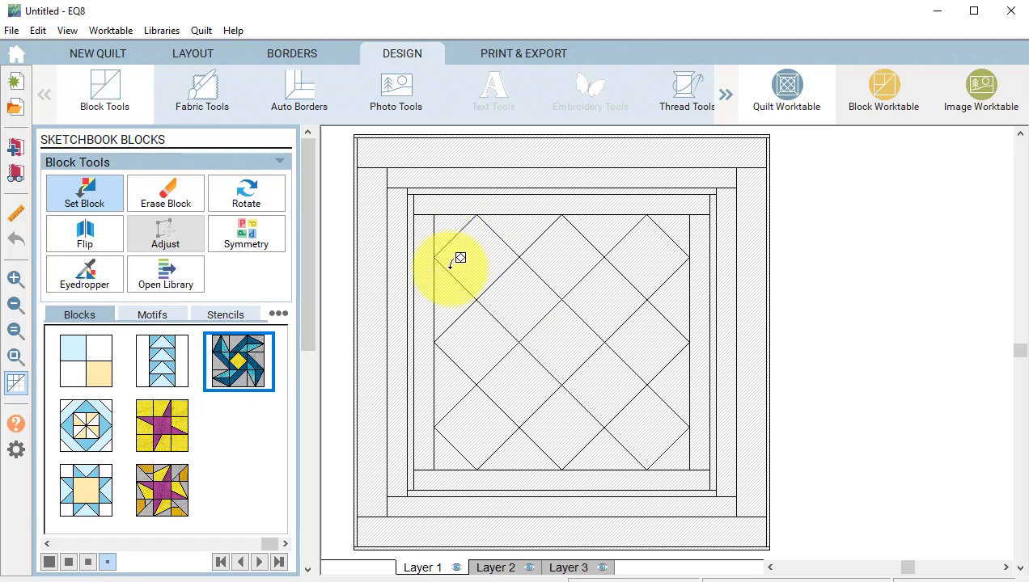
ctrl+click(496, 239)
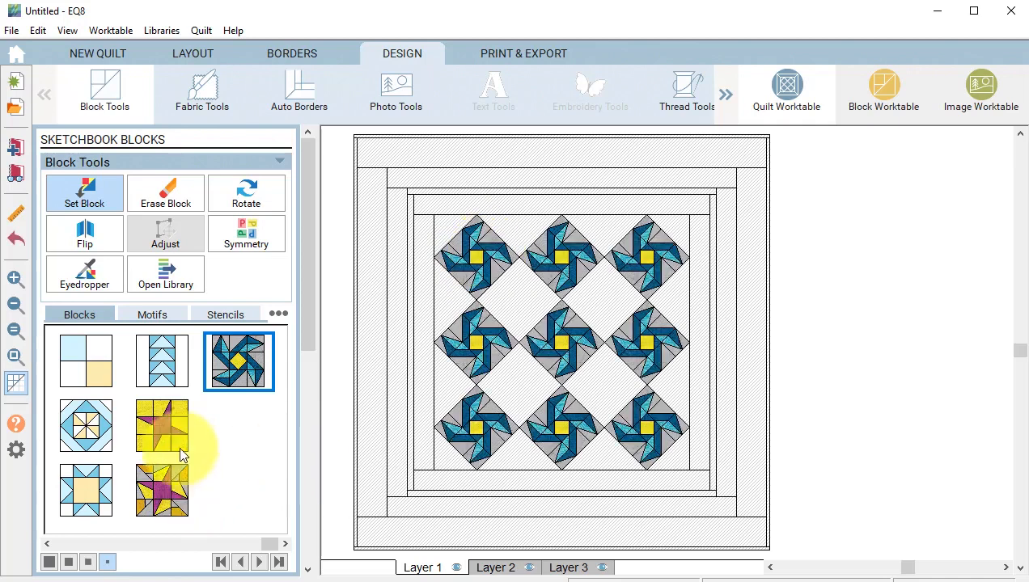
Step: Set the grey-background block with the purple and yellow star into the four diamonds between the blue pinwheels
click(164, 496)
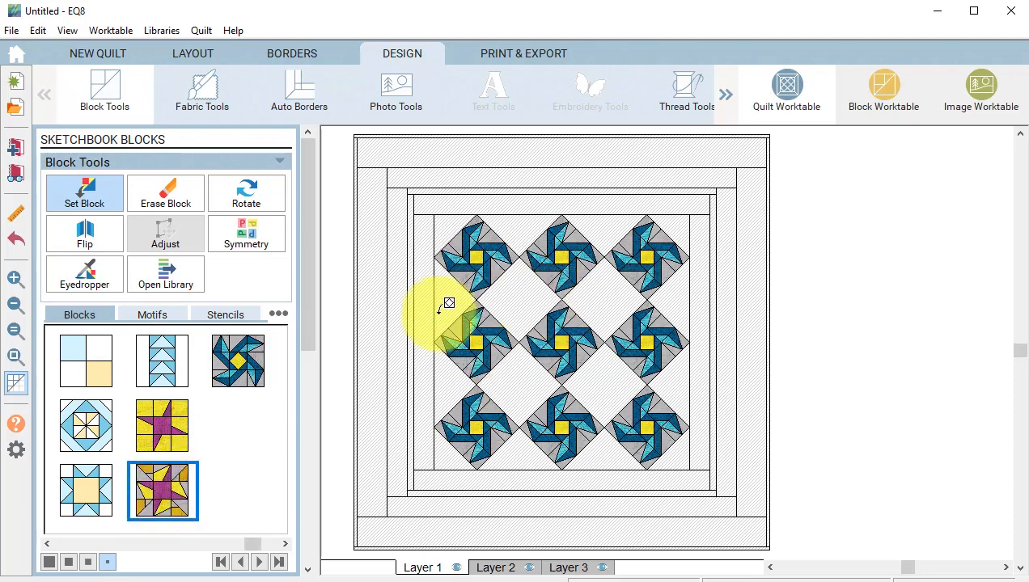
click(521, 292)
click(600, 291)
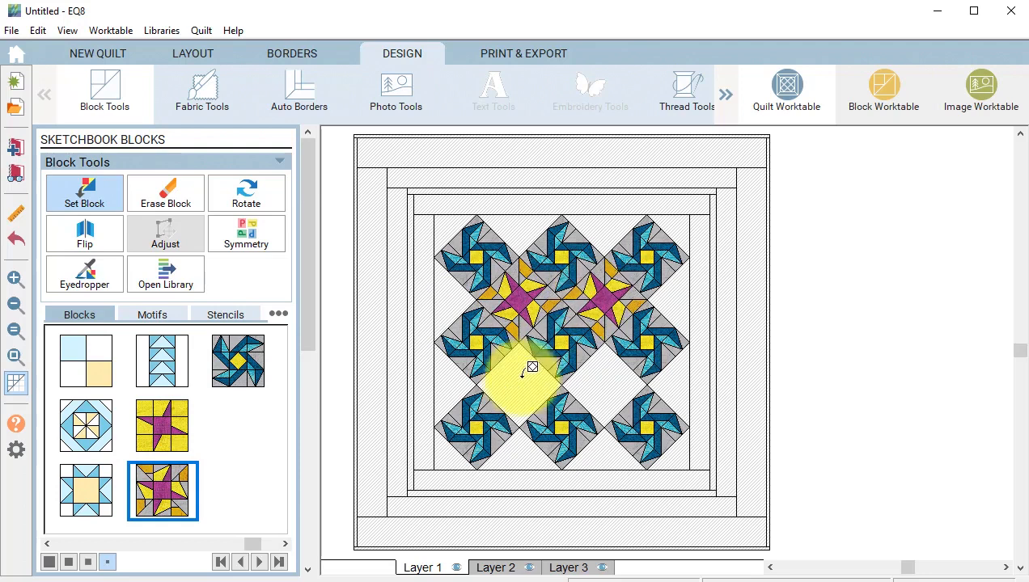
click(526, 371)
click(606, 372)
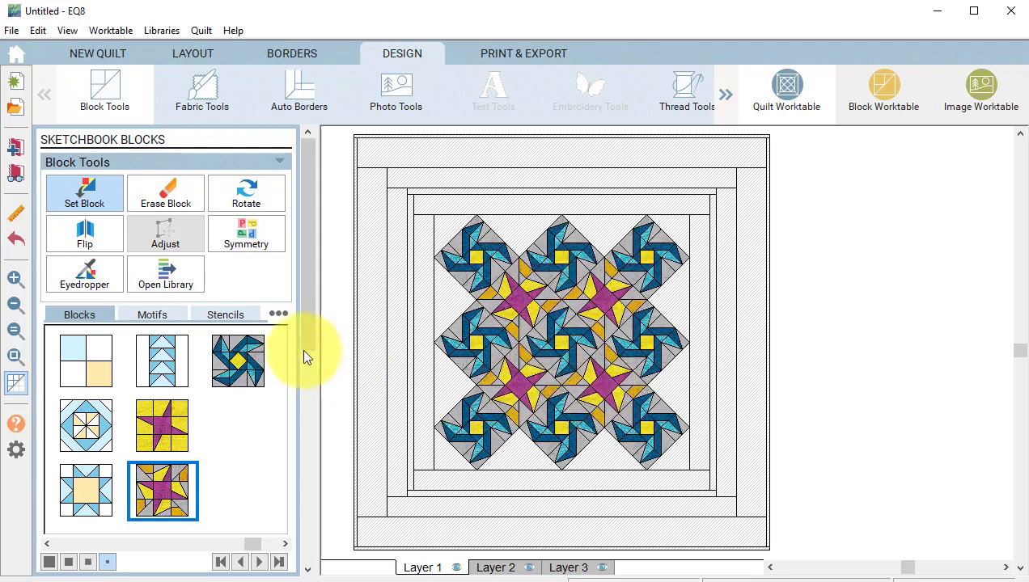
Step: Set the yellow block with the purple star into all eight setting triangles along the quilt center's edges
click(164, 423)
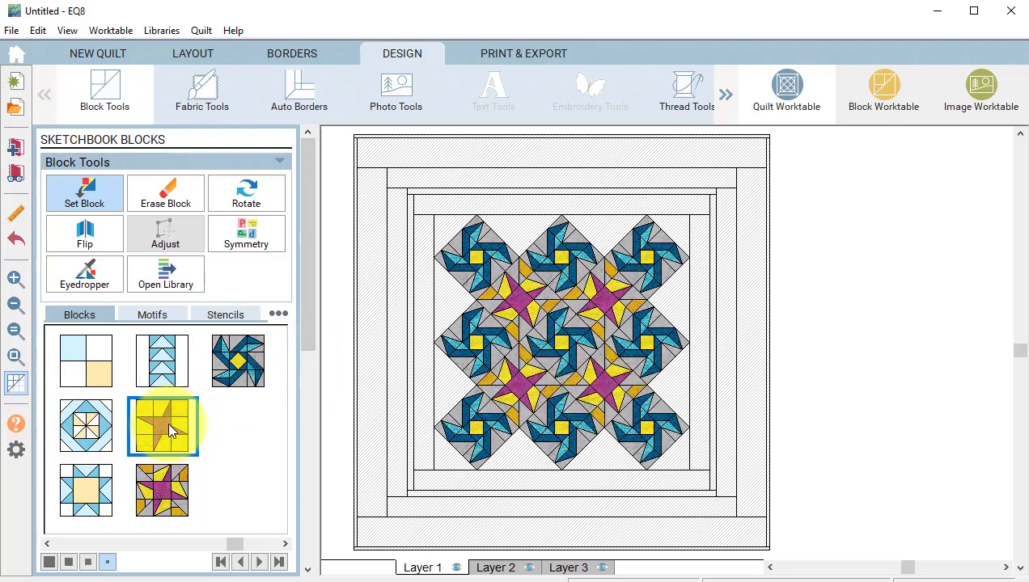
click(523, 276)
click(517, 209)
click(615, 214)
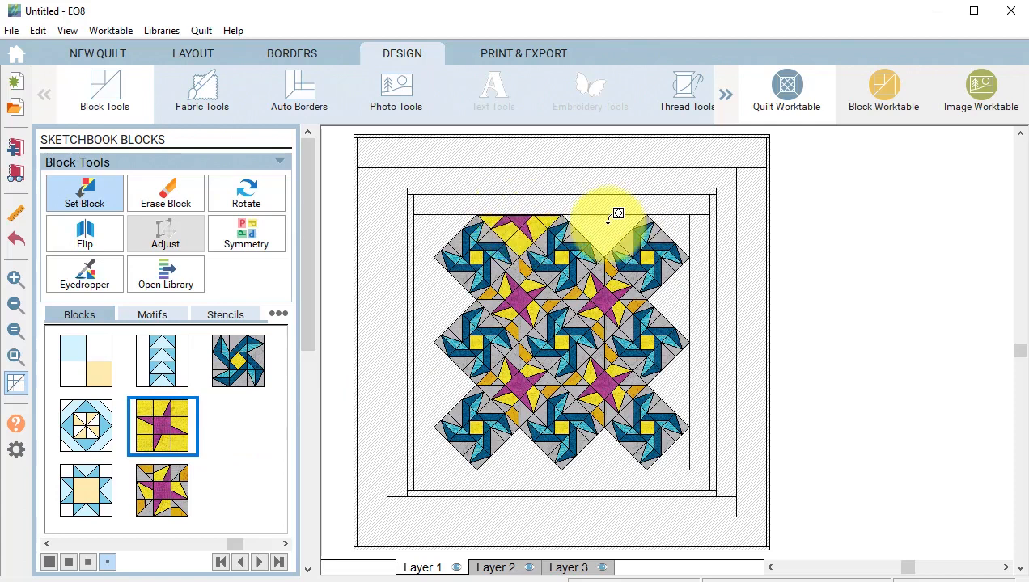
click(667, 295)
click(673, 386)
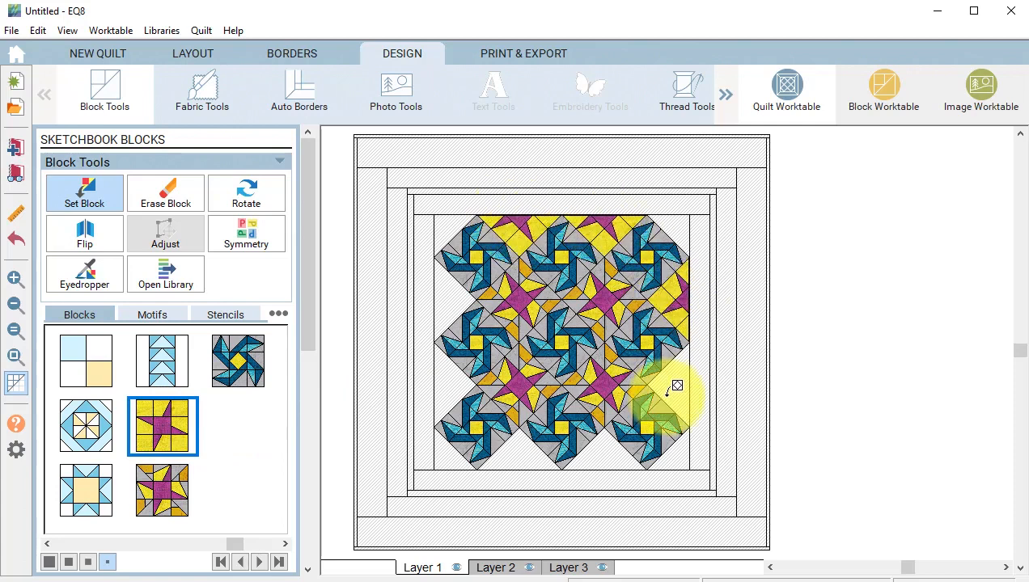
click(603, 450)
click(503, 441)
click(453, 379)
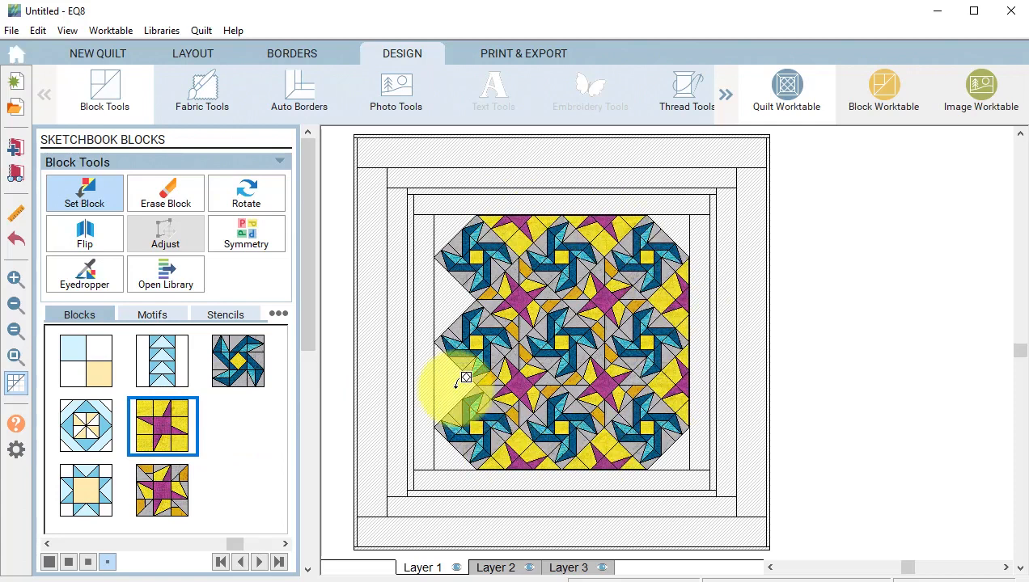
click(451, 287)
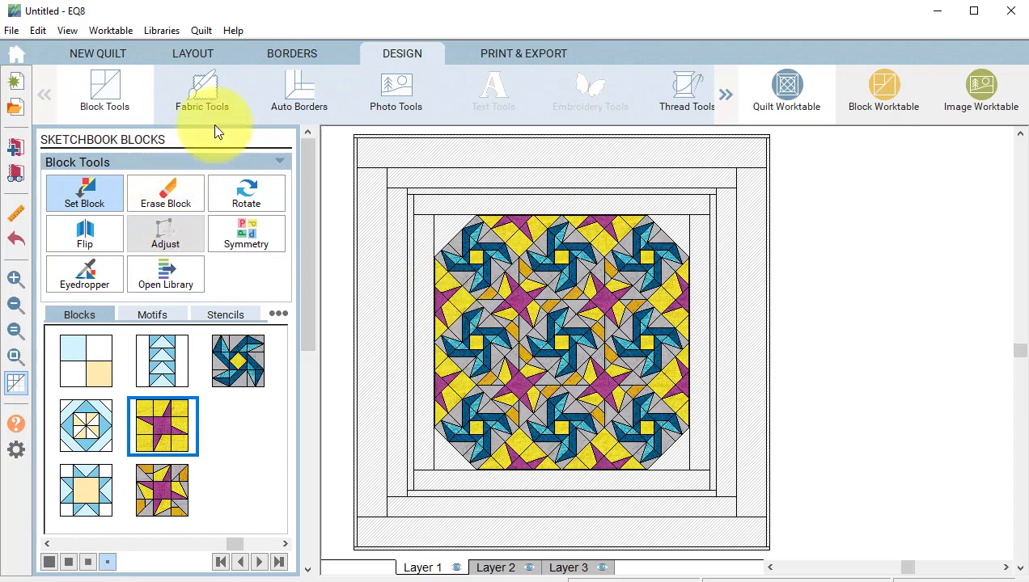
Step: Sample the yellow fabric from the quilt and paint the four corner triangles of the quilt center with it
click(202, 88)
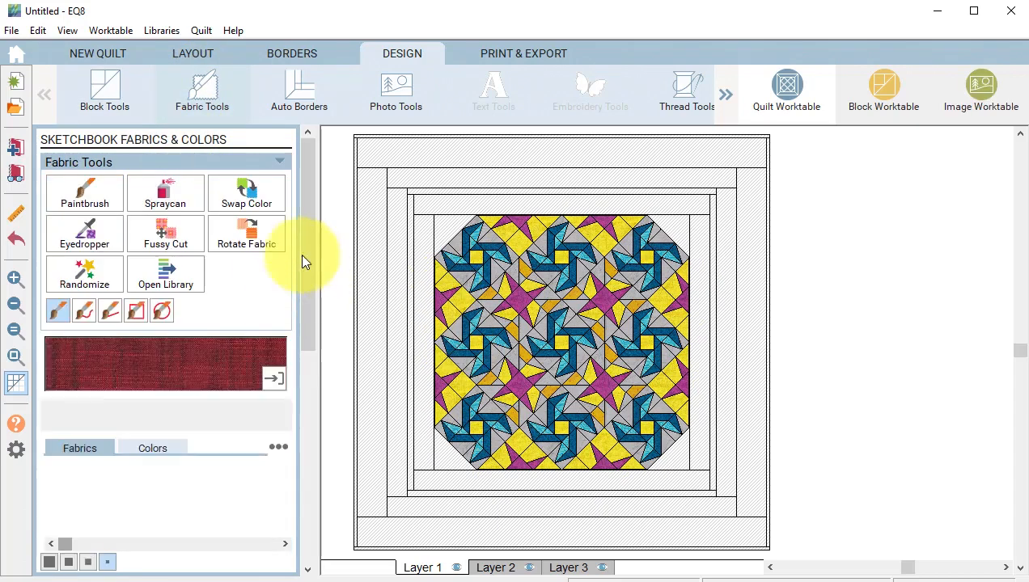
click(76, 239)
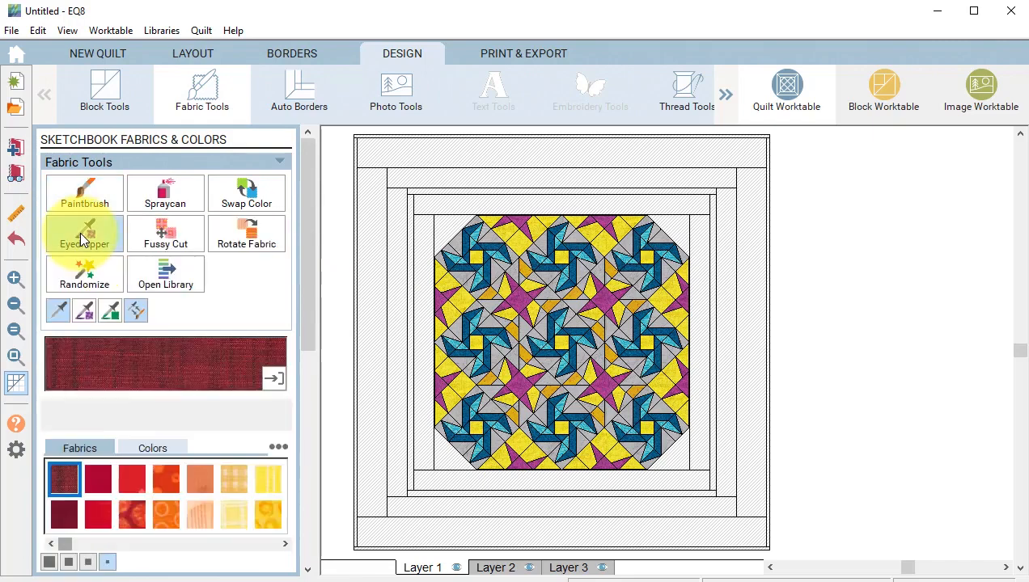
click(438, 227)
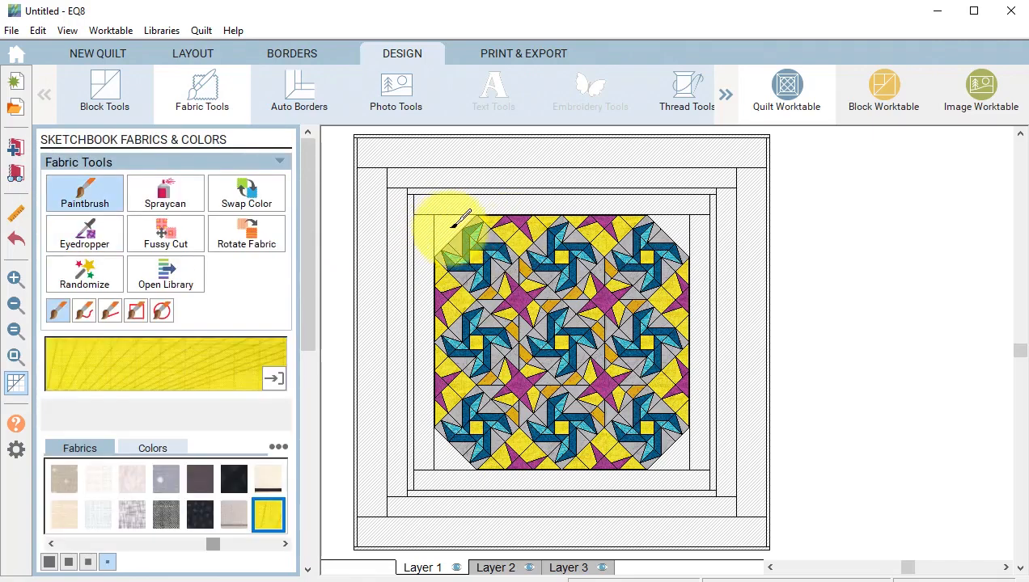
click(454, 227)
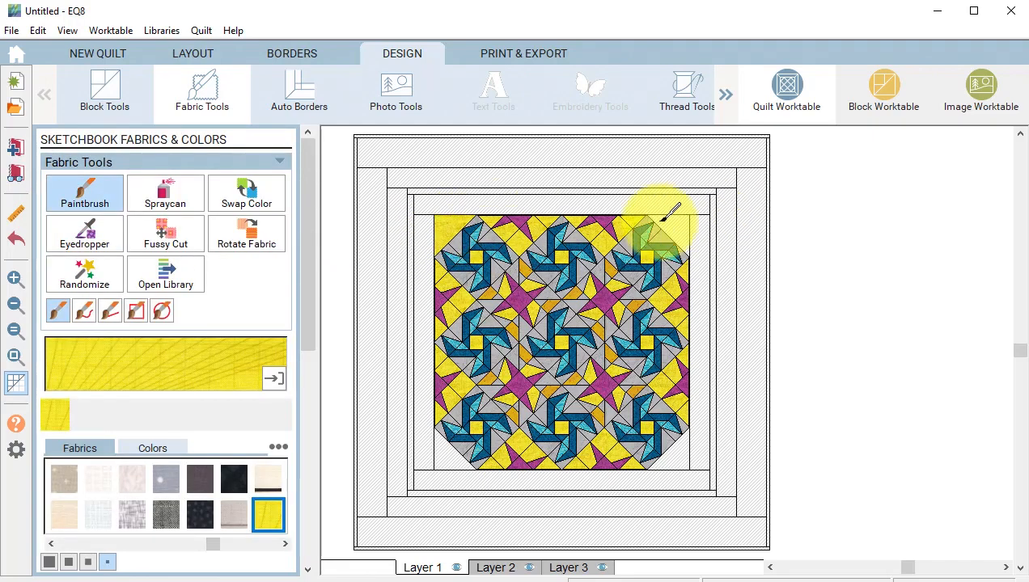
click(673, 227)
click(689, 436)
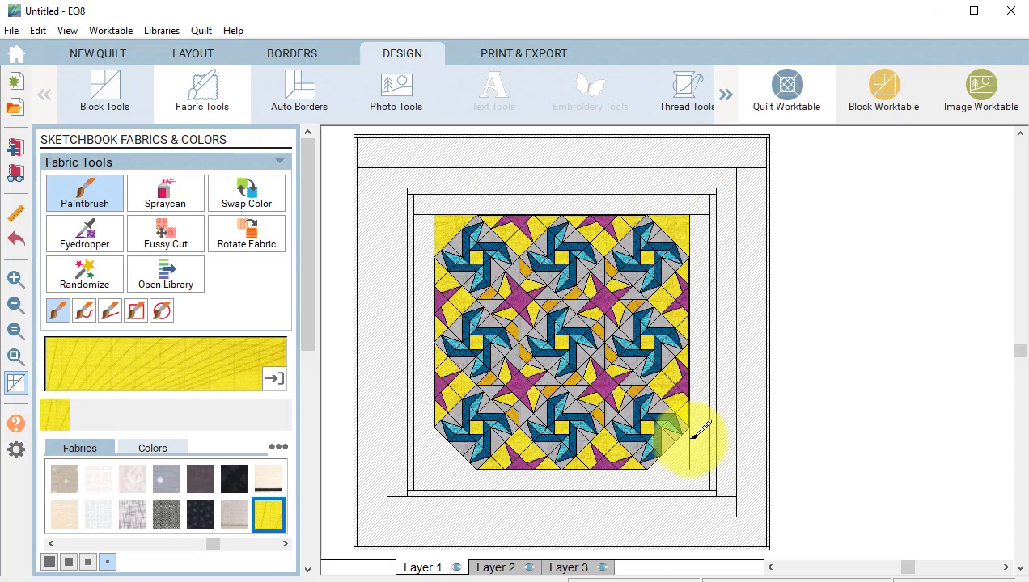
click(448, 457)
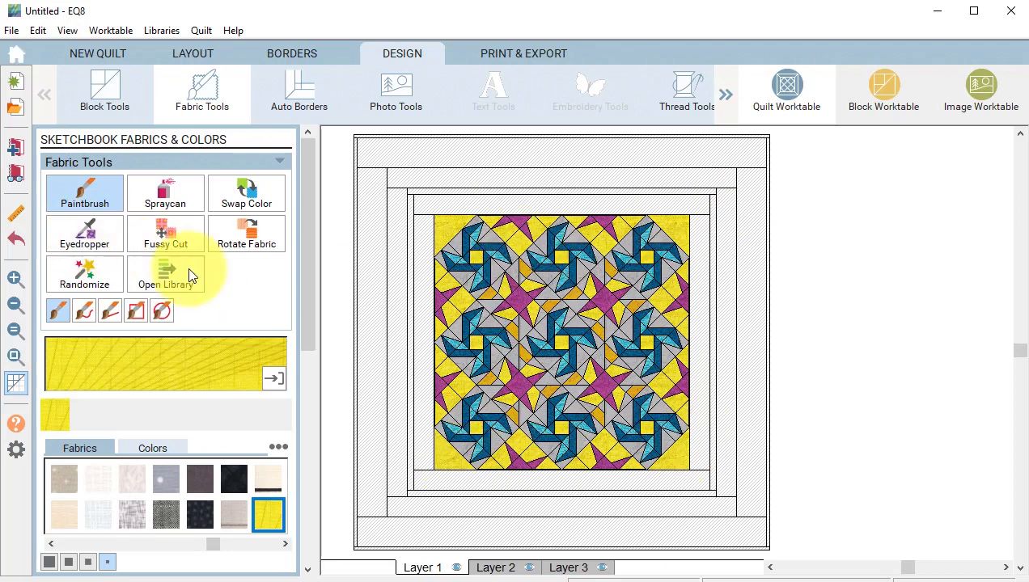
Step: Sample the grey fabric and paint the inner tips of the edge setting triangles and the first and third borders with it
click(79, 234)
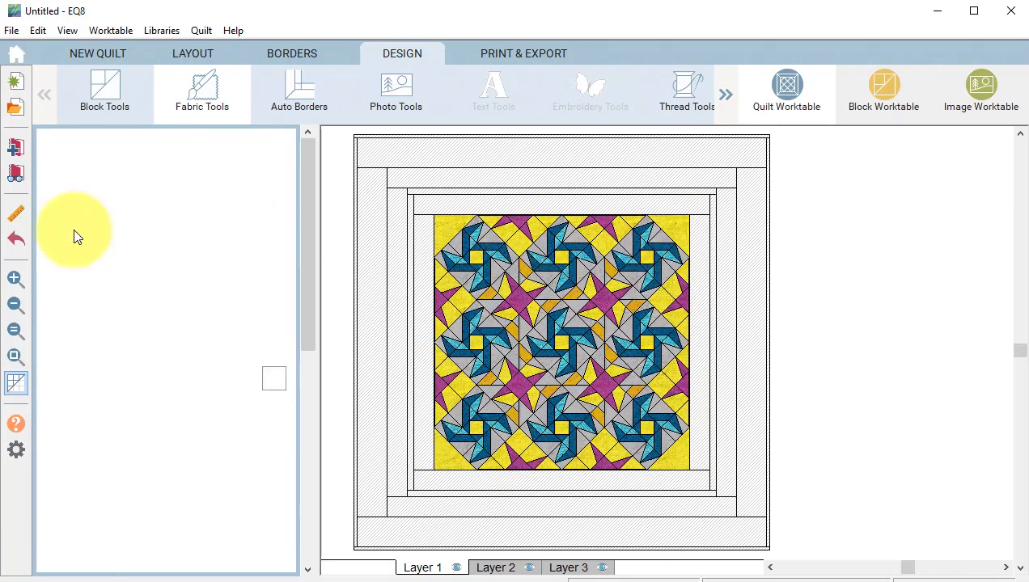
click(522, 245)
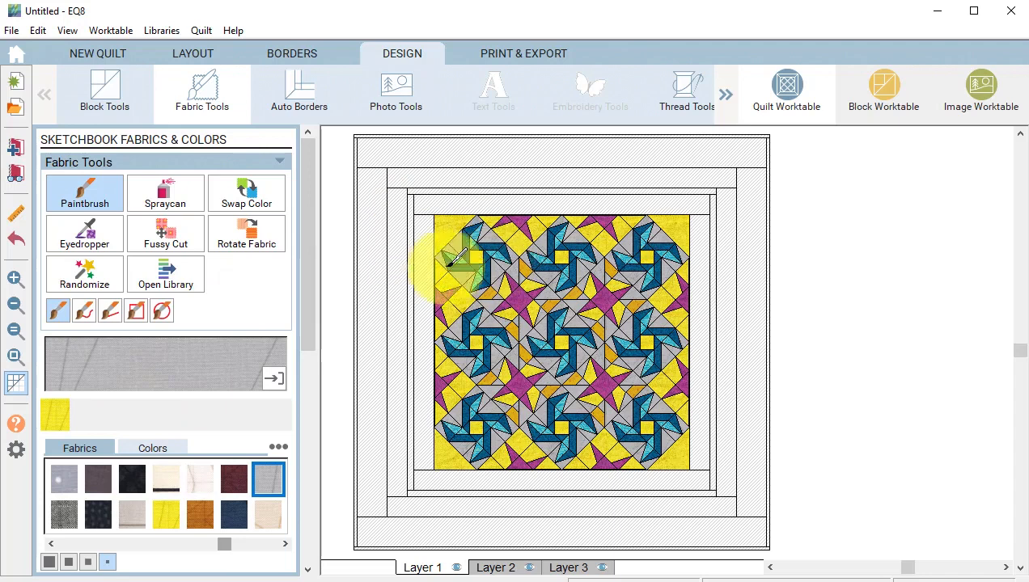
click(522, 240)
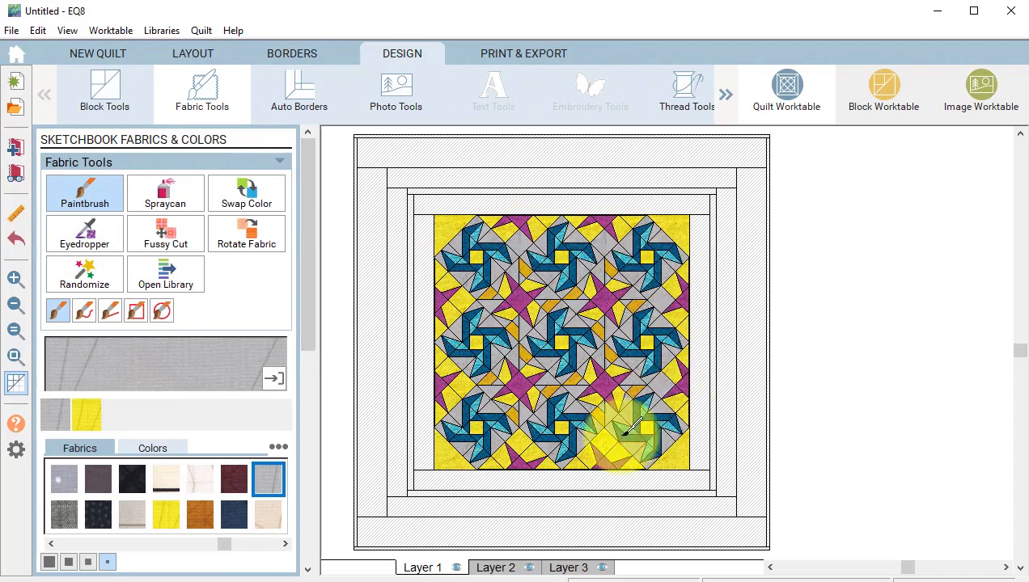
click(639, 204)
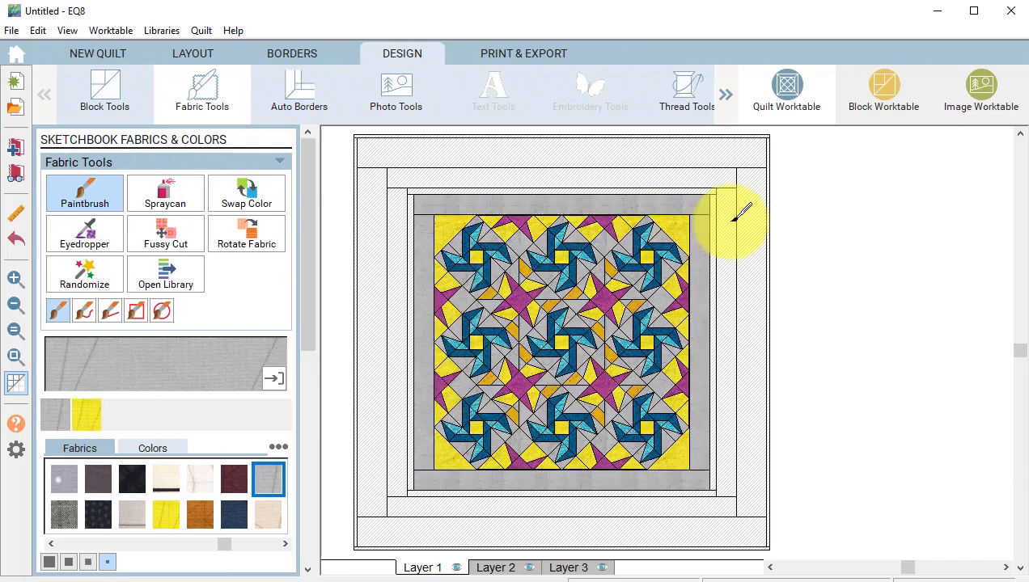
click(726, 220)
Step: Sample the dark blue fabric from a pinwheel and paint the narrow second border and the outermost border with it
click(84, 234)
click(665, 252)
click(712, 246)
click(766, 290)
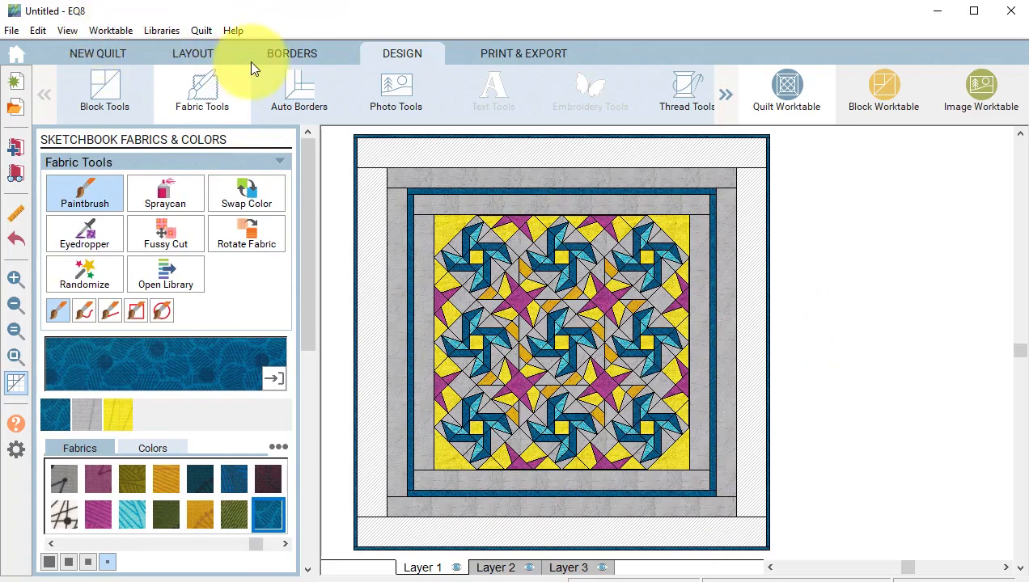
Step: Delete the fourth border and display the quilt design without its patch outlines
click(299, 51)
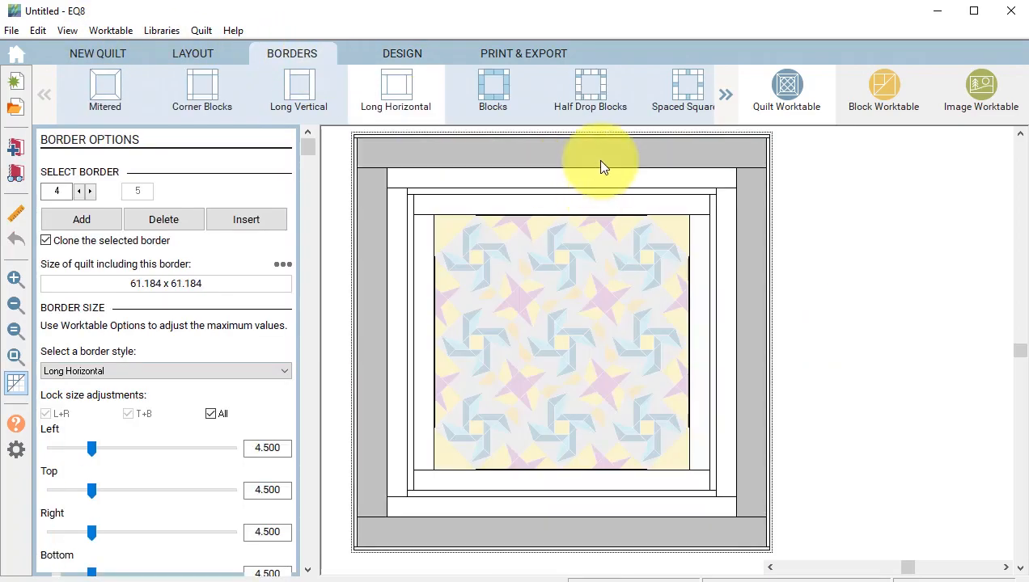
click(166, 220)
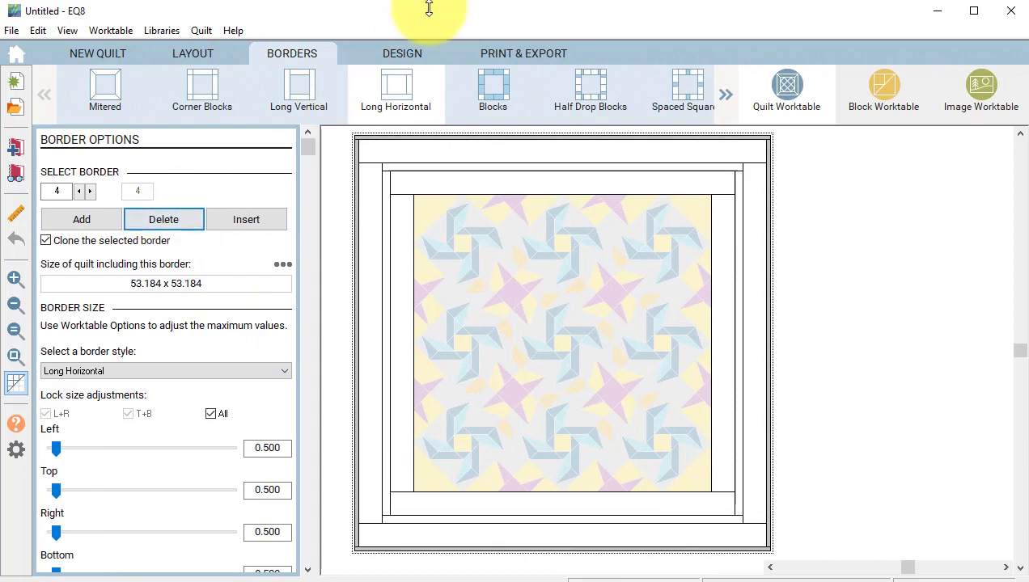
click(404, 52)
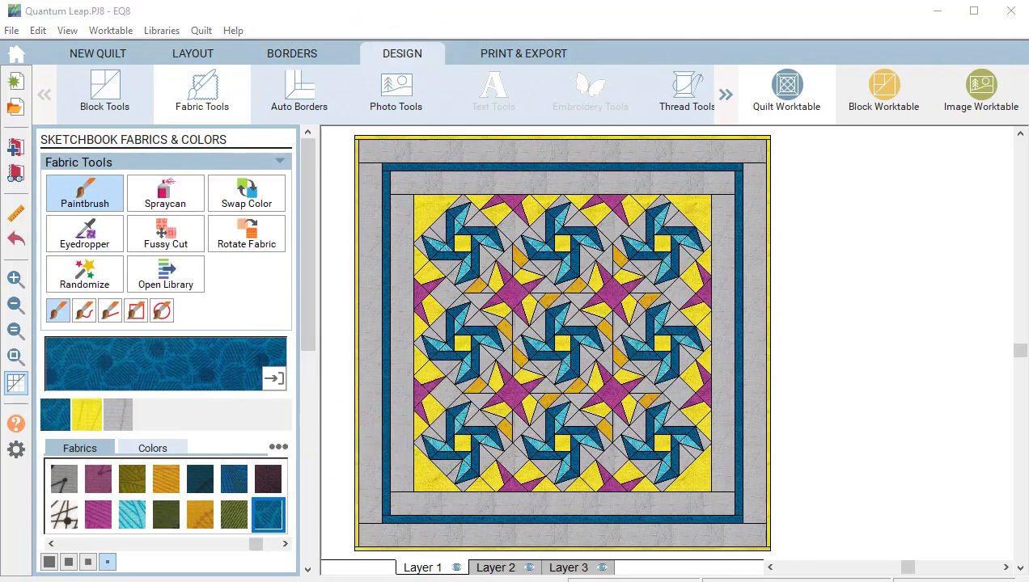
click(16, 385)
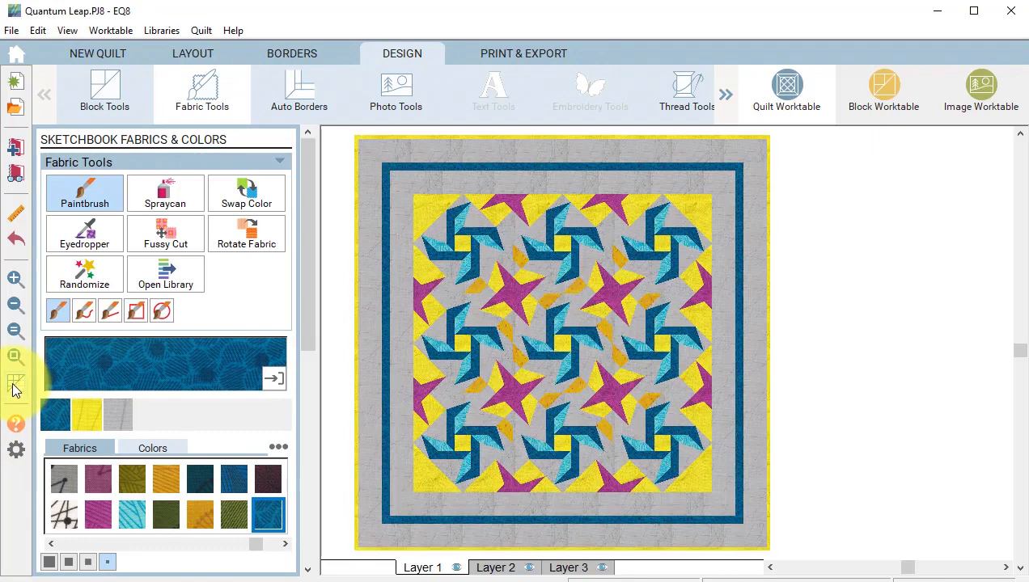